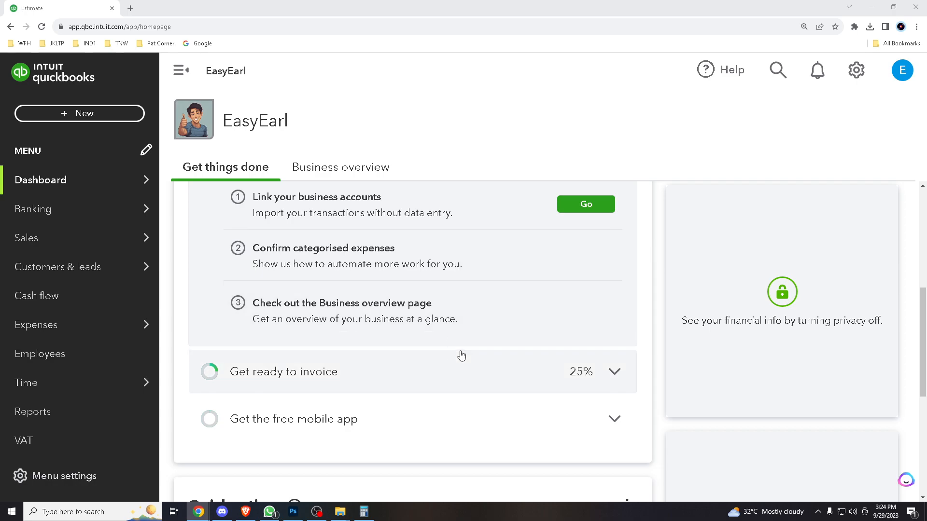
scroll(372, 351, down, 3)
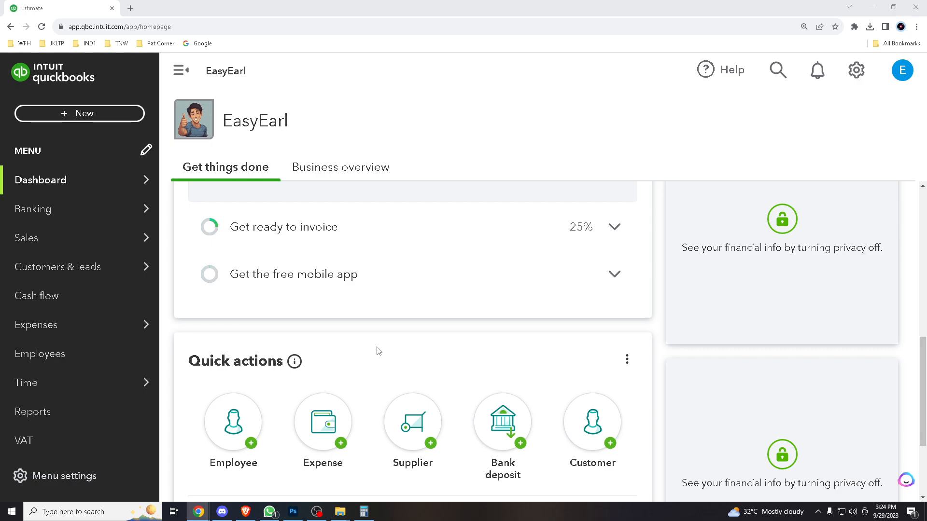
scroll(379, 351, down, 3)
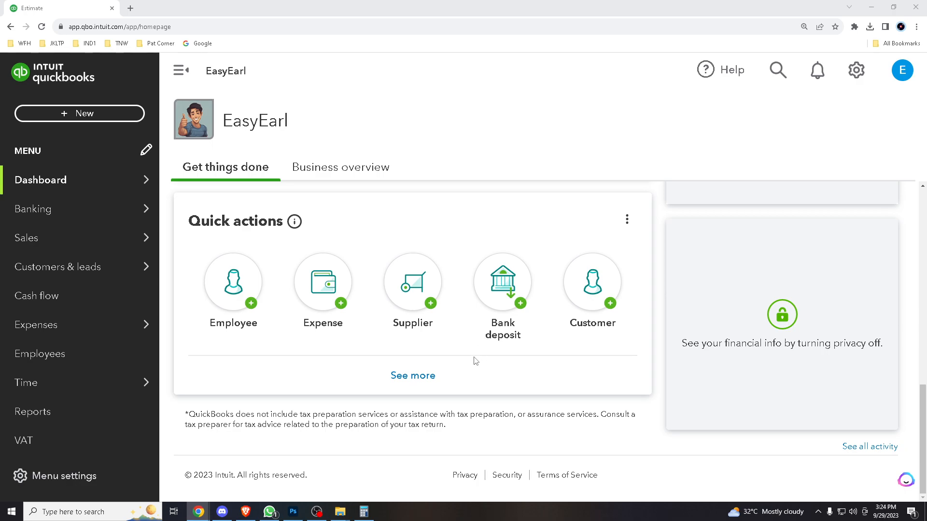
scroll(444, 352, up, 2)
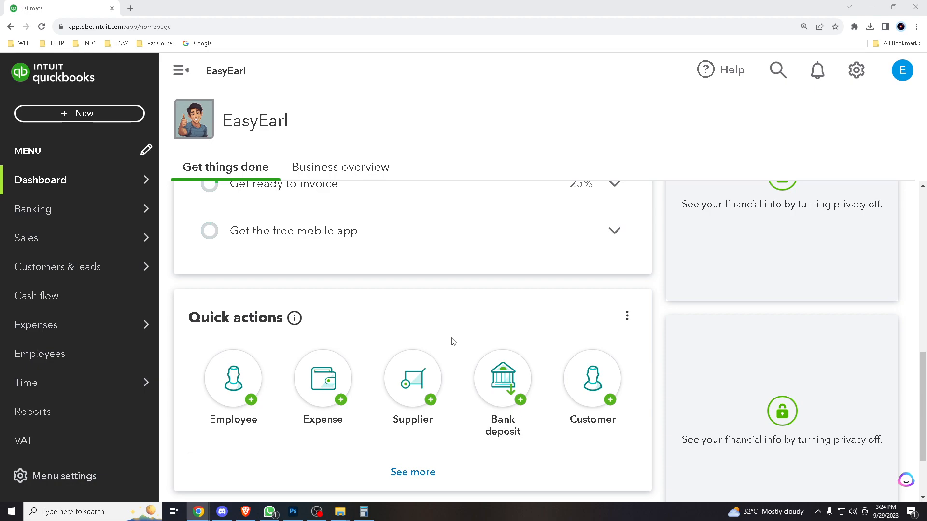
scroll(468, 322, down, 2)
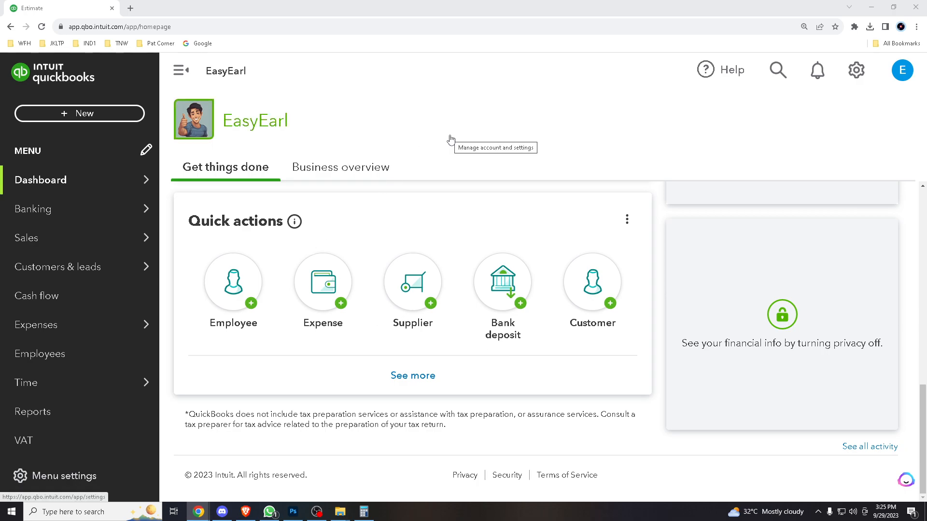
Step: Create a new estimate and start adding a new customer to it
click(124, 118)
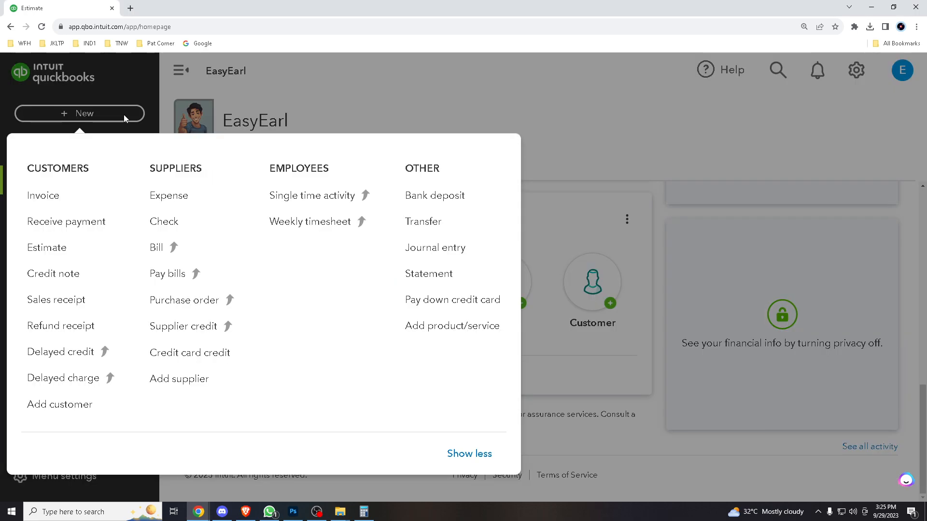
click(45, 249)
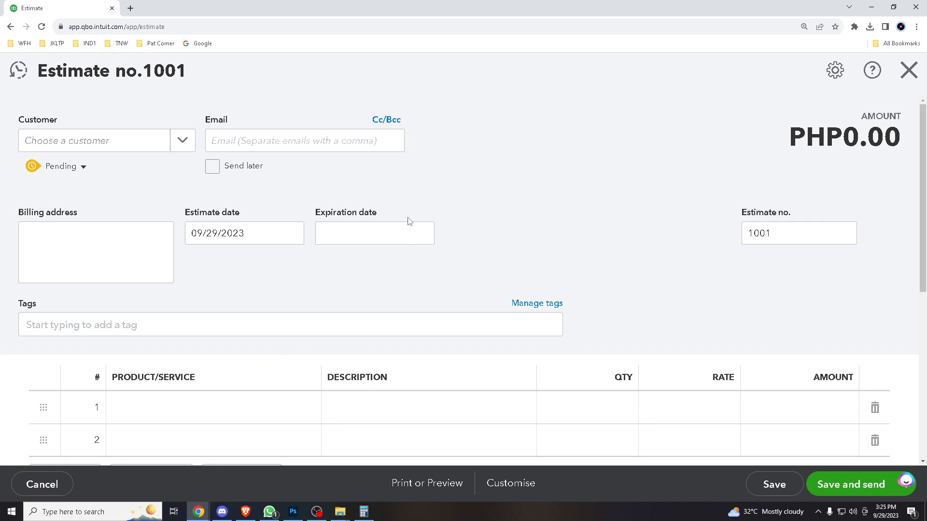
click(182, 144)
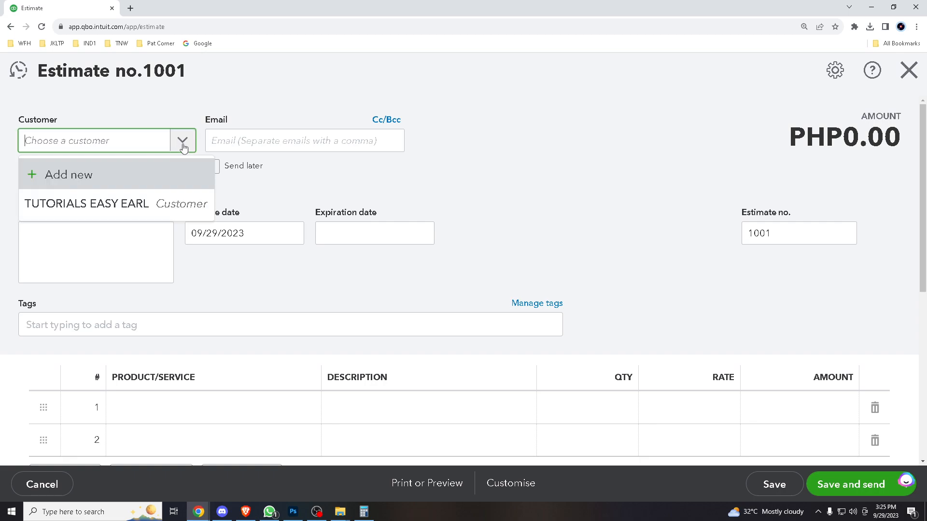
click(147, 180)
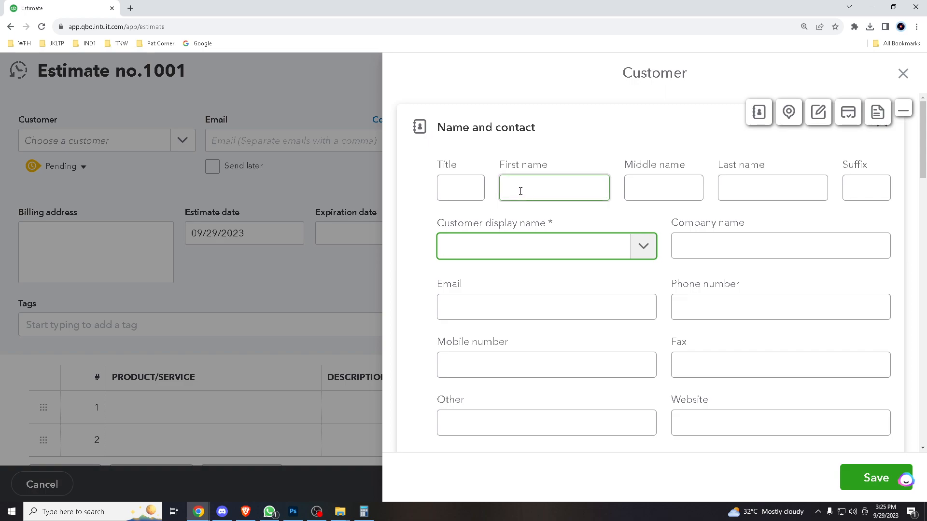
Step: Enter TUTORIALS as the new customer's title and fill in the first name
click(520, 191)
click(470, 193)
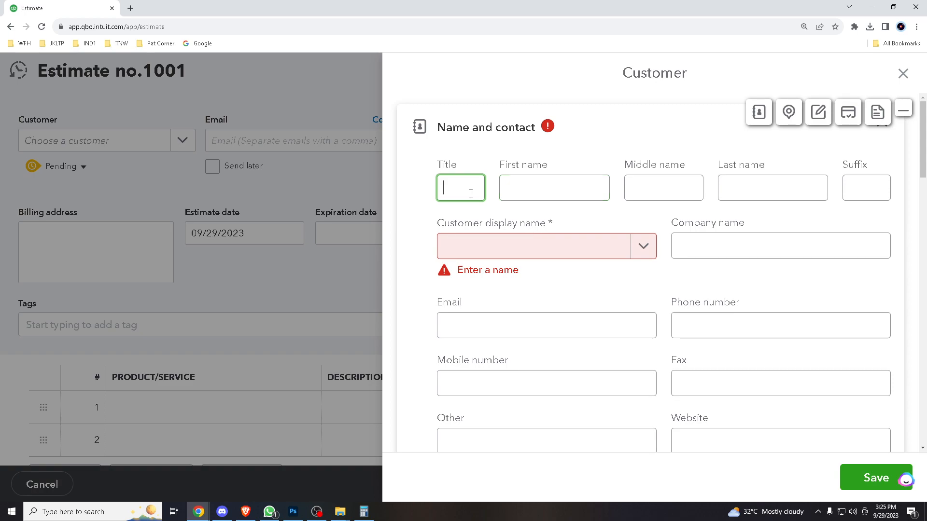
text(tu)
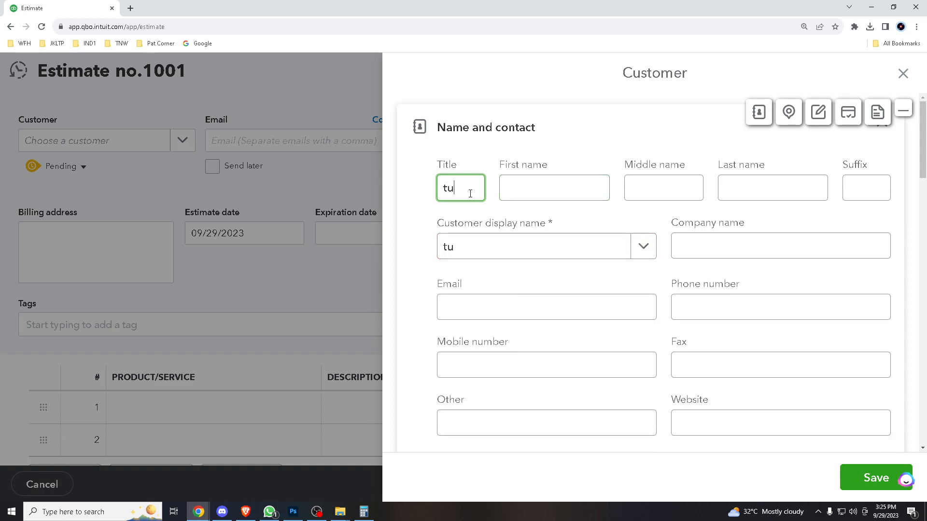
key(BackSpace)
key(BackSpace)
text(TUTORIALS)
click(551, 186)
text(EASY)
Step: Fill in the new customer's middle name and last name
key(Tab)
text(EXZP)
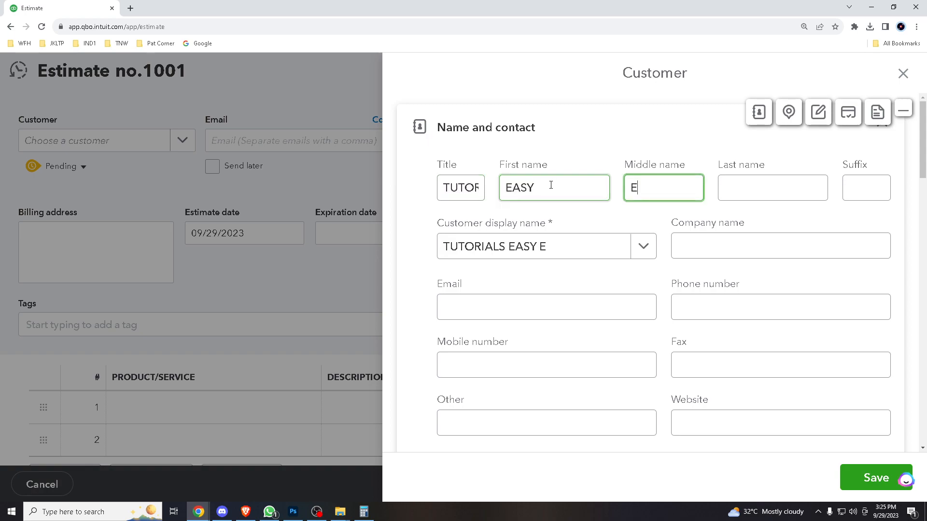
key(BackSpace)
key(BackSpace)
text(PERT)
key(Tab)
text(TU)
key(BackSpace)
key(BackSpace)
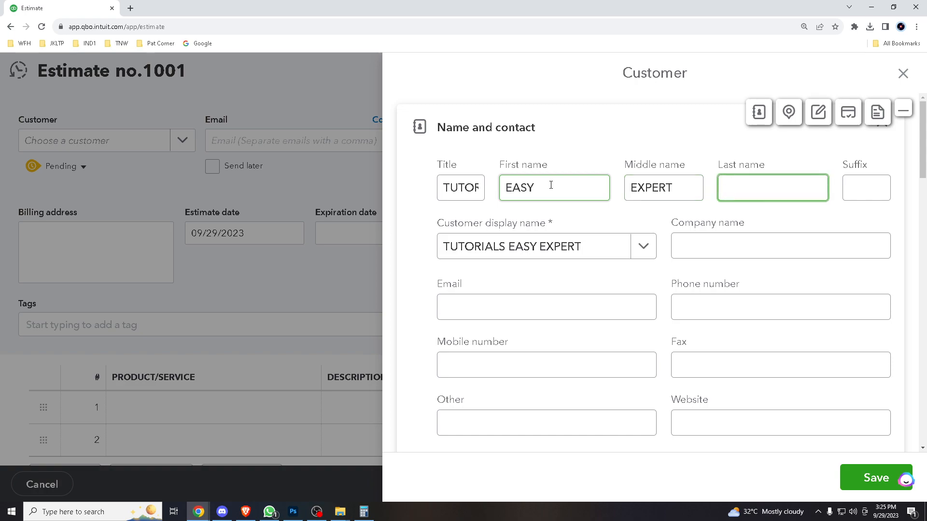
text(YOUTUBE)
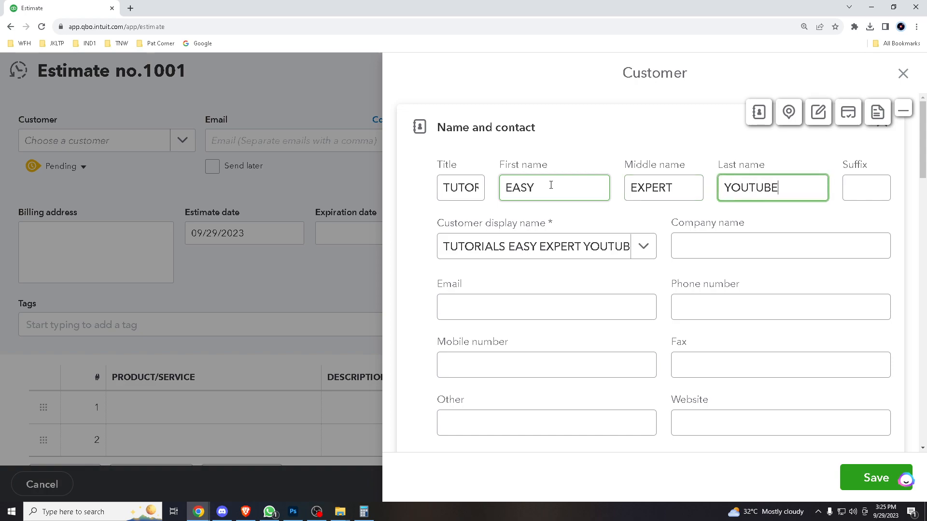
drag(678, 188, 625, 188)
text(EARL)
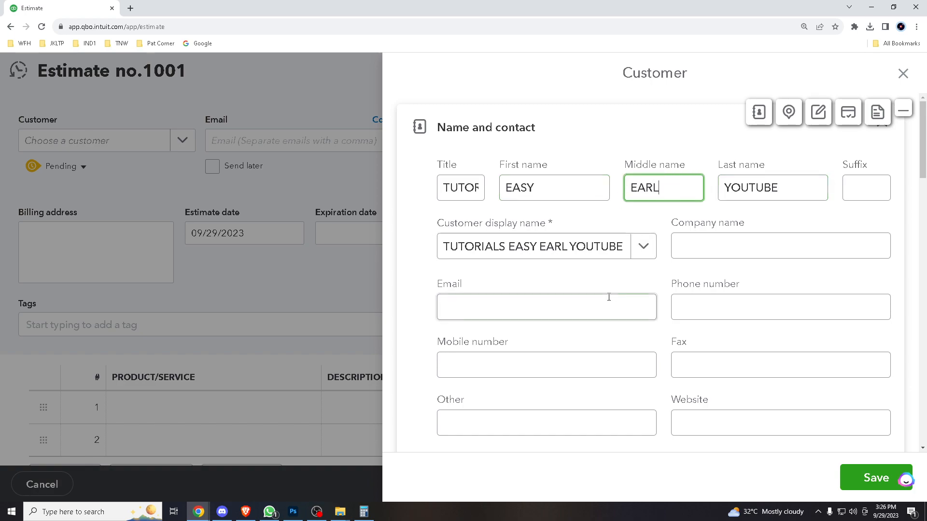
Step: Copy the customer display name into the new customer's email field as the start of an address
click(590, 304)
click(548, 251)
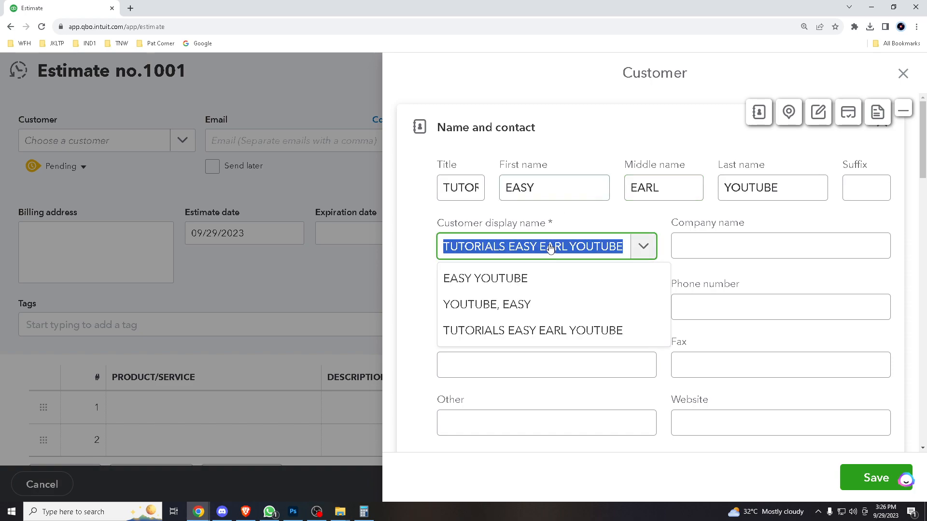
click(748, 267)
text(TUTORIALS EASY EARL YOUTUBE)
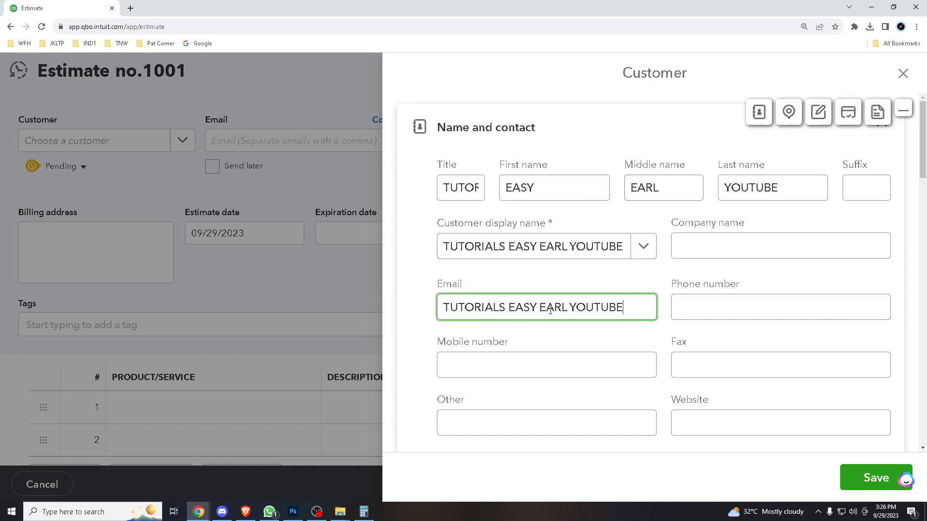
text(@)
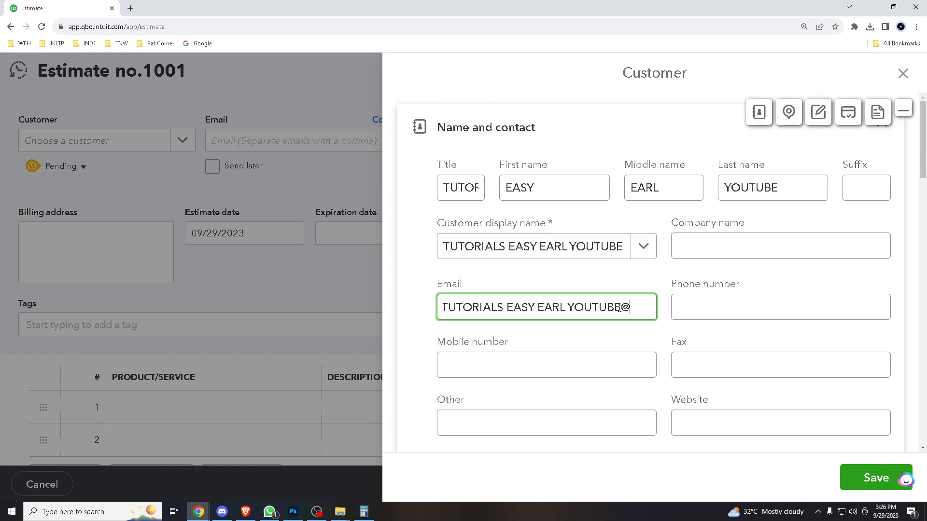
Step: Try to rework the pasted display name into an email address without spaces
key(Right)
key(BackSpace)
text(@)
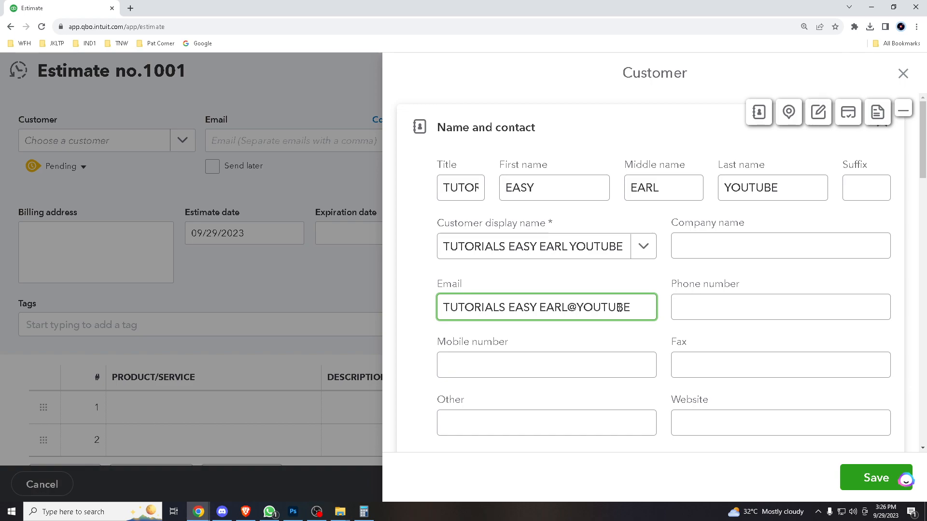
key(BackSpace)
text(@)
key(BackSpace)
text(.COM)
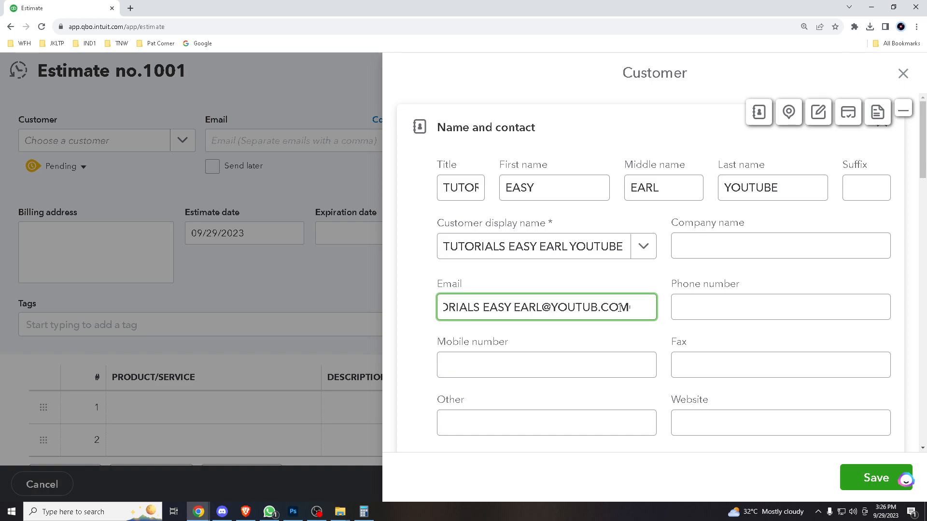
click(515, 309)
key(BackSpace)
click(484, 310)
key(BackSpace)
Step: Fill in the customer's phone number and try to save the new customer
click(690, 306)
text(77777777)
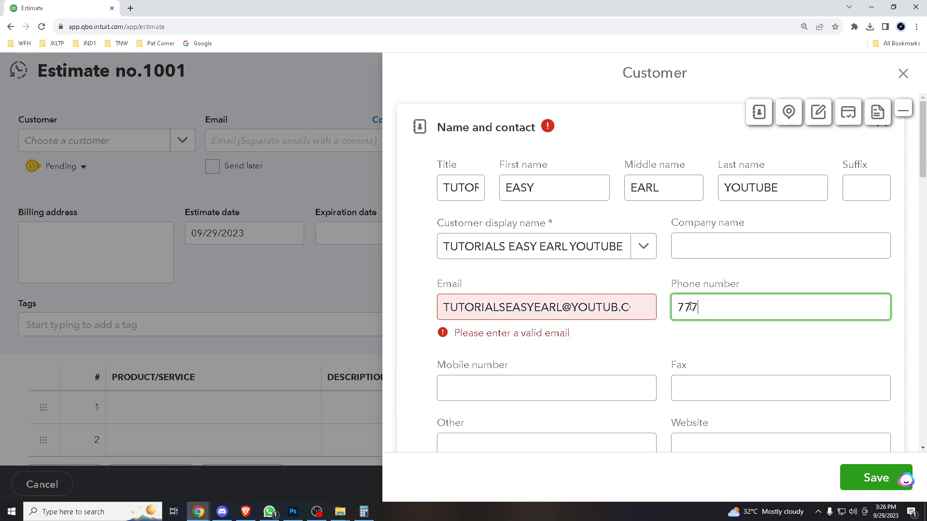
click(613, 309)
text(77666)
key(Delete)
key(Delete)
key(Delete)
key(Delete)
key(Delete)
key(Delete)
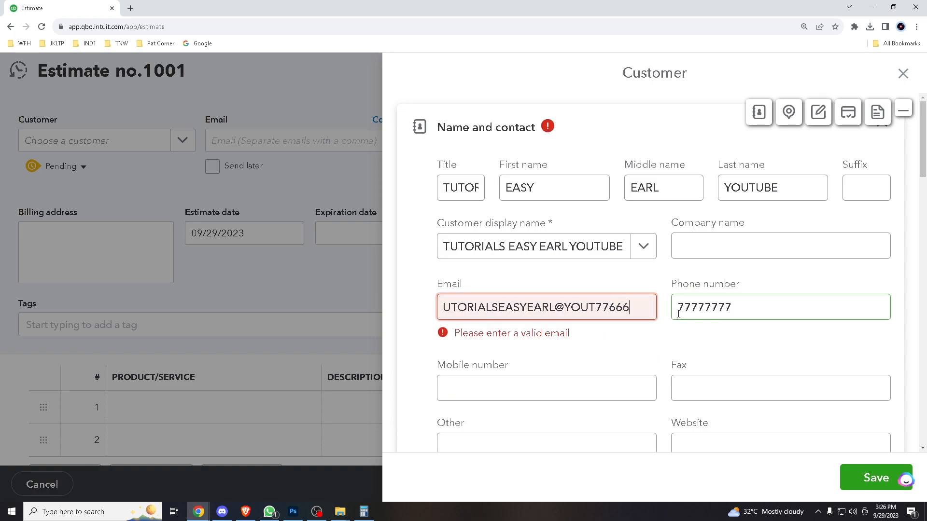
scroll(807, 379, down, 3)
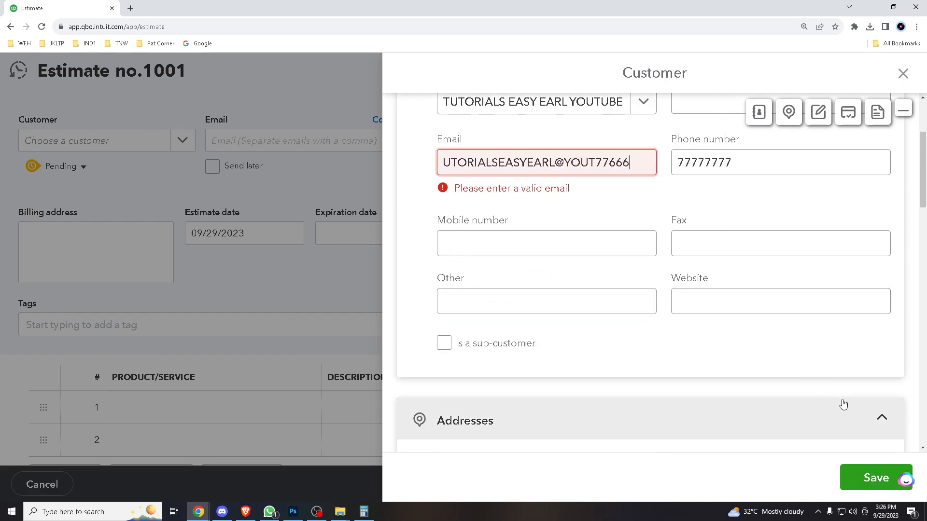
click(862, 479)
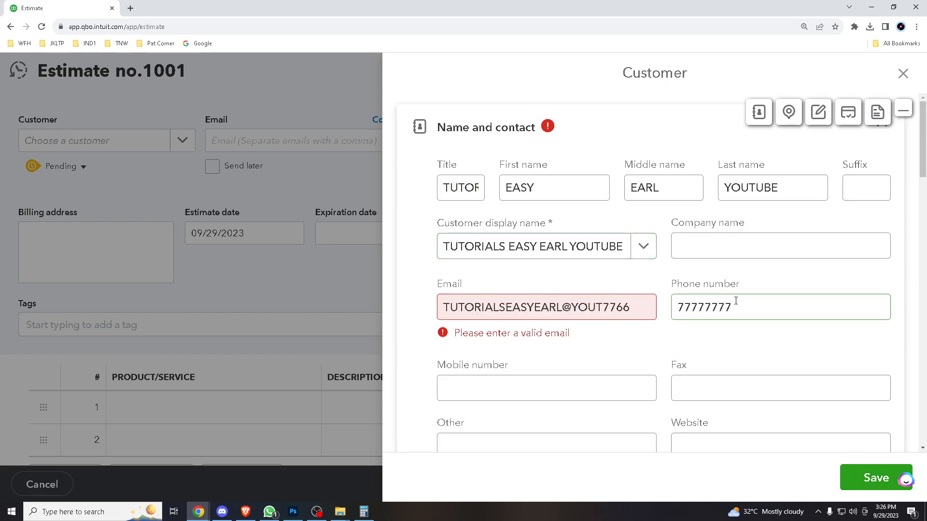
Step: Clear the new customer's email and phone number, and save the customer to the estimate
click(506, 248)
click(470, 186)
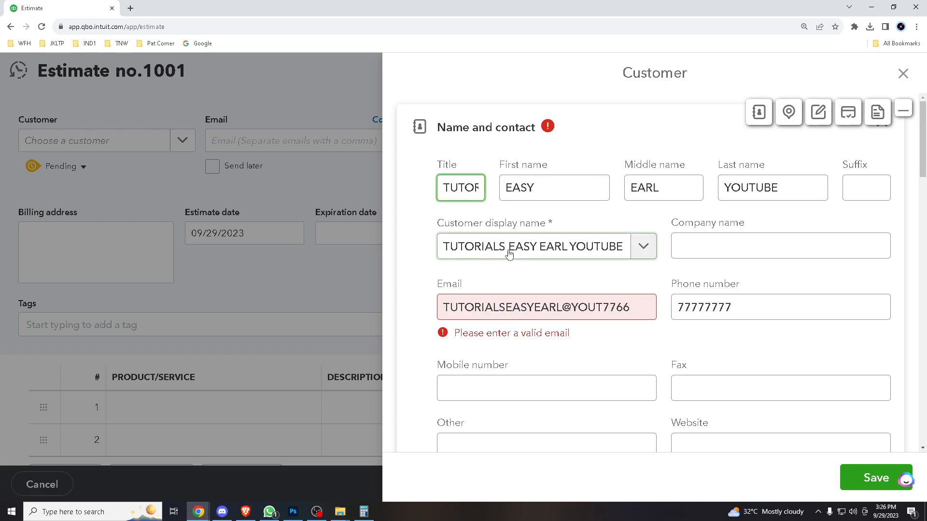
triple_click(493, 307)
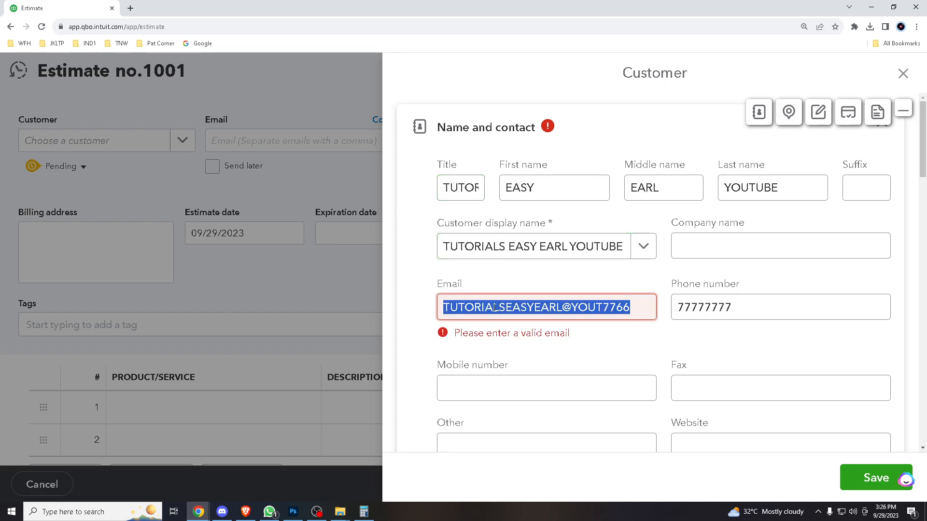
text(FFFF)
key(BackSpace)
key(BackSpace)
key(BackSpace)
key(BackSpace)
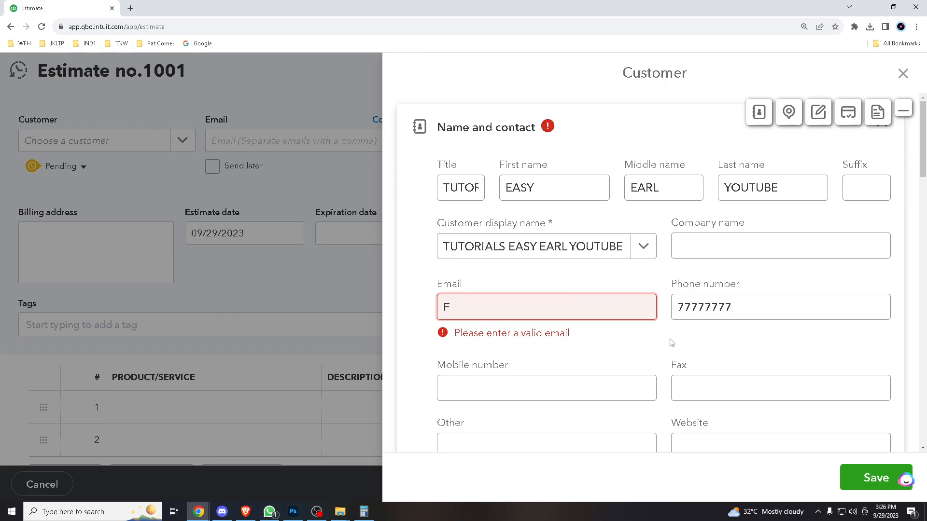
triple_click(740, 305)
key(BackSpace)
click(864, 477)
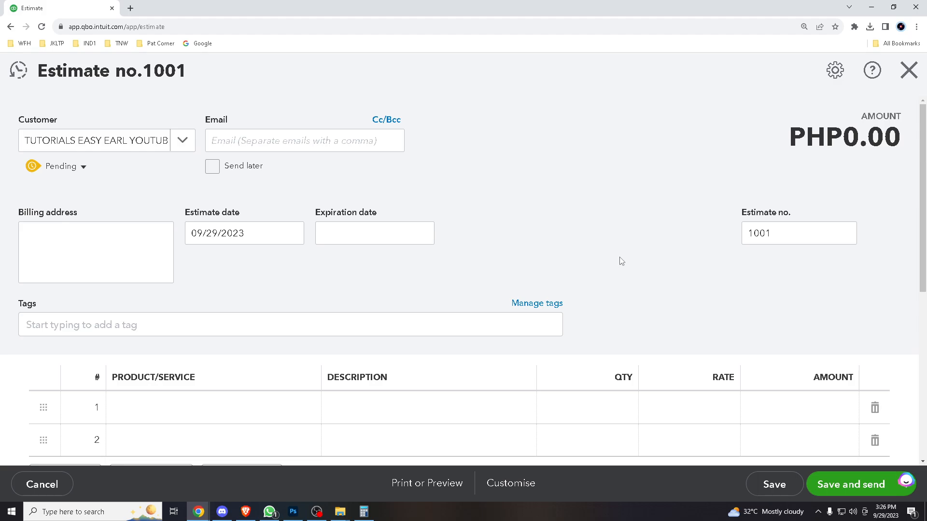
Step: Go through the estimate form down to its message field and try to save and send the estimate
scroll(589, 242, down, 3)
scroll(588, 241, up, 3)
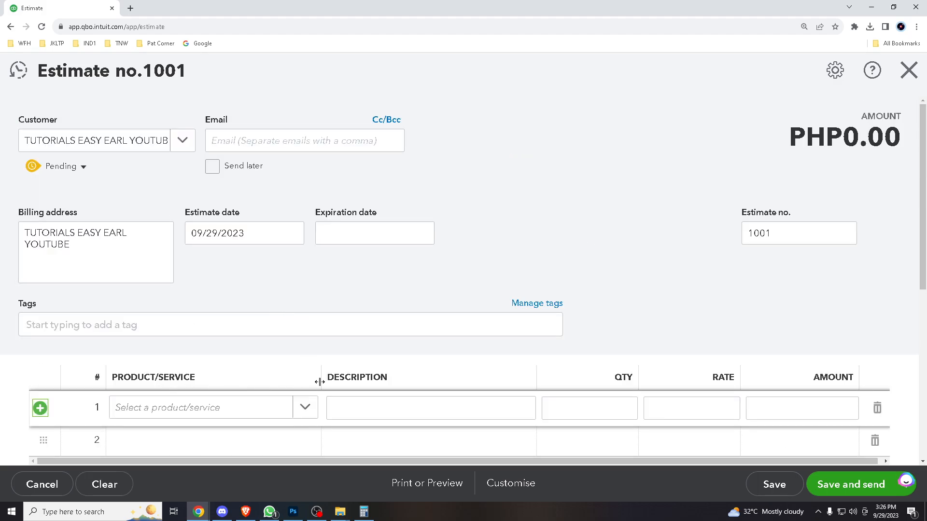
scroll(290, 391, down, 2)
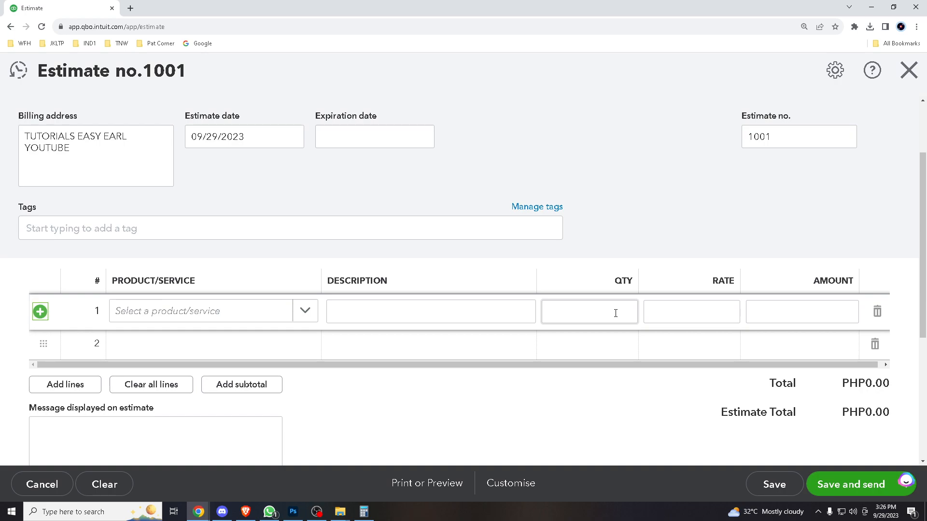
scroll(536, 346, down, 3)
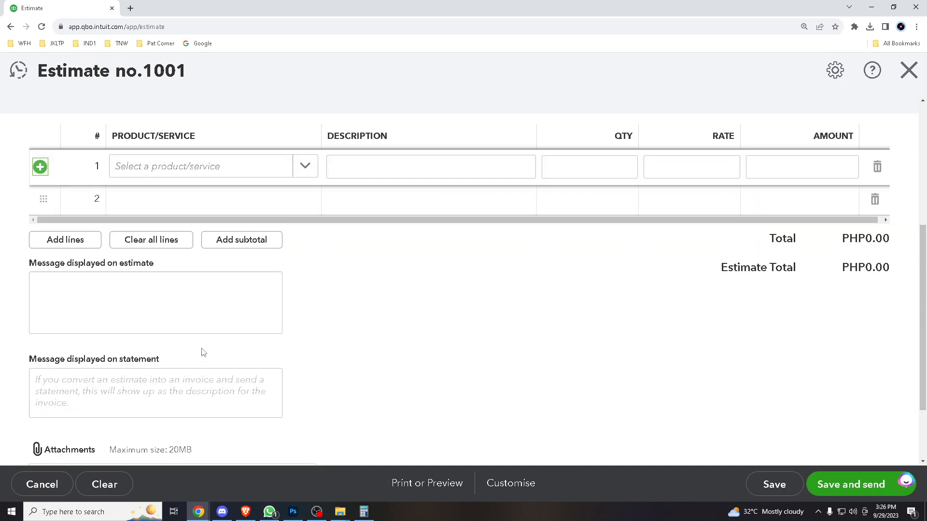
click(176, 292)
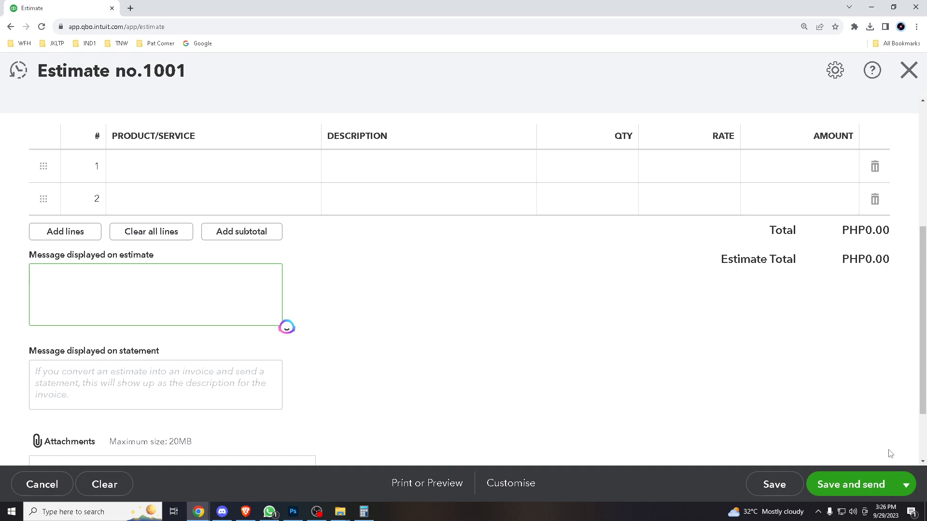
click(855, 485)
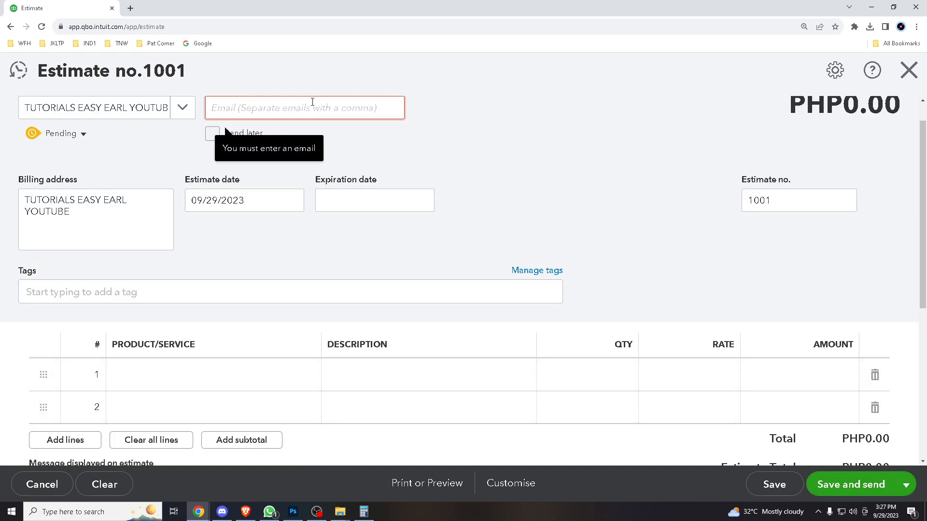
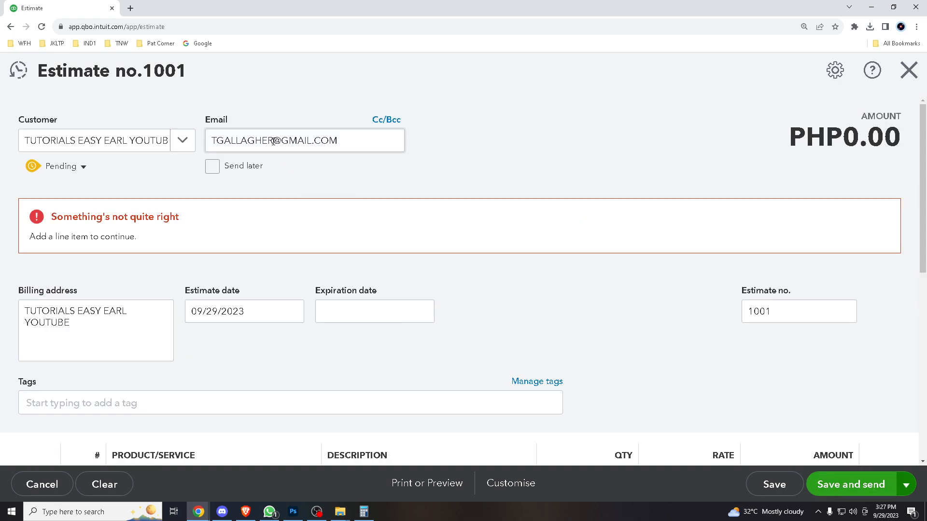
Step: Clear the estimate's recipient email and close the estimate form
triple_click(273, 141)
text(27)
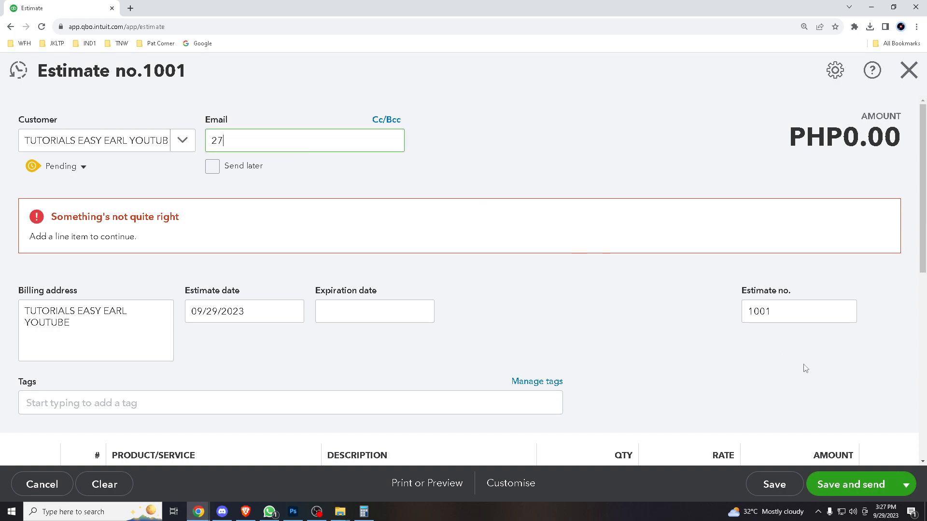
key(ctrl+a)
key(BackSpace)
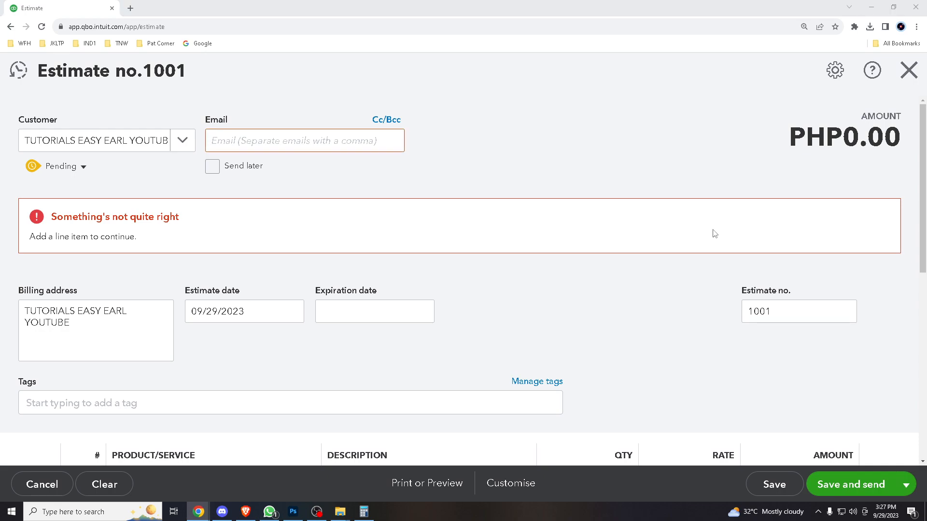
scroll(698, 289, down, 2)
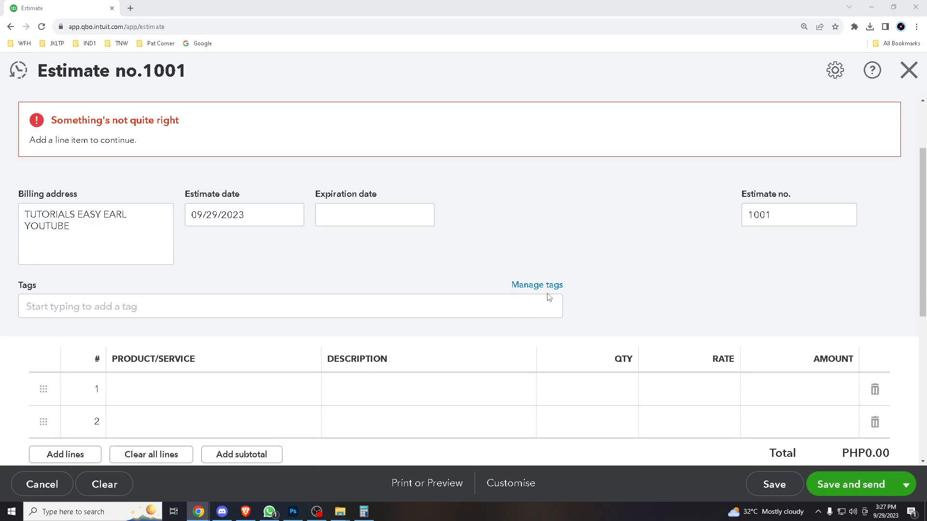
click(912, 73)
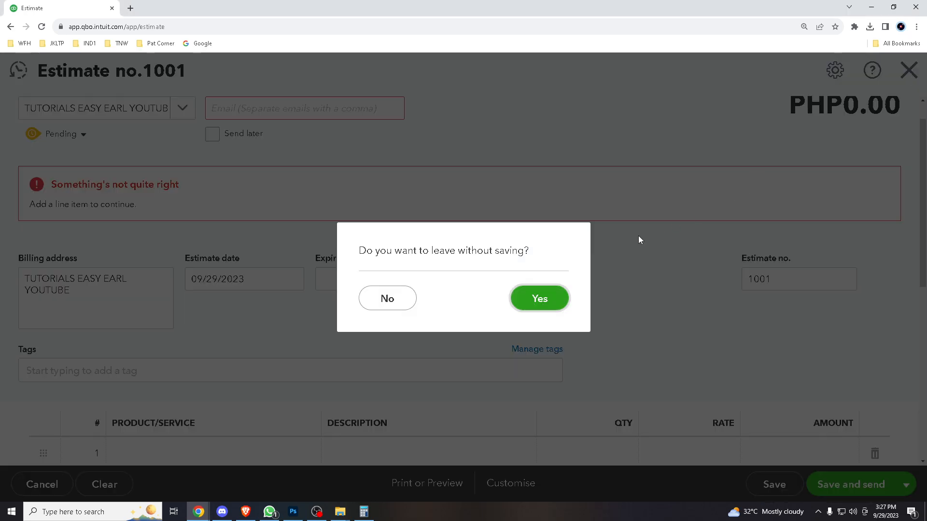